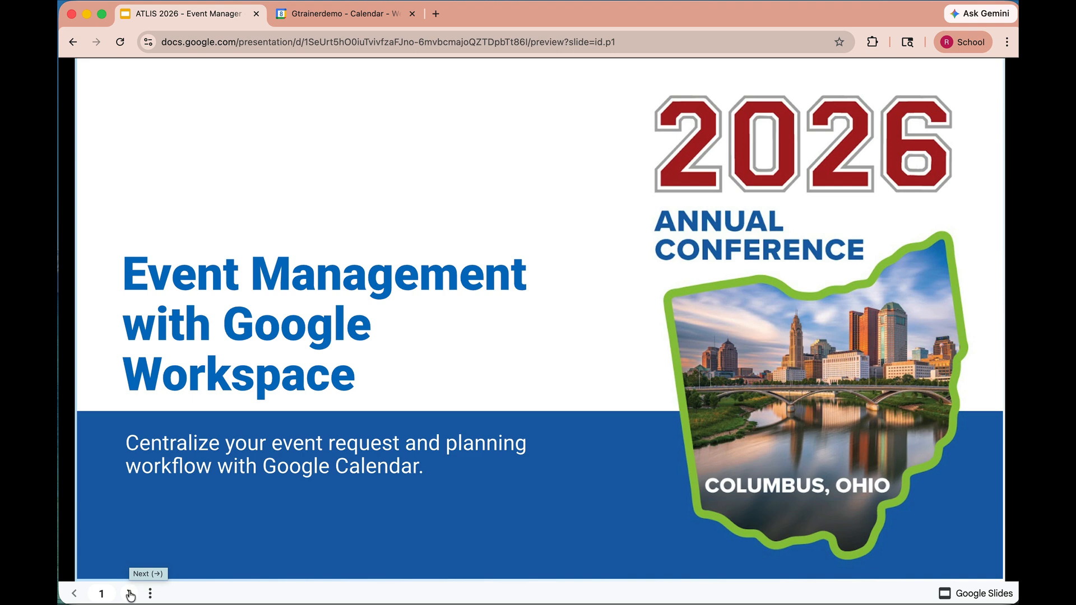
- Page through the presentation slides up to the Possible Roadmap slide
left_click(130, 594)
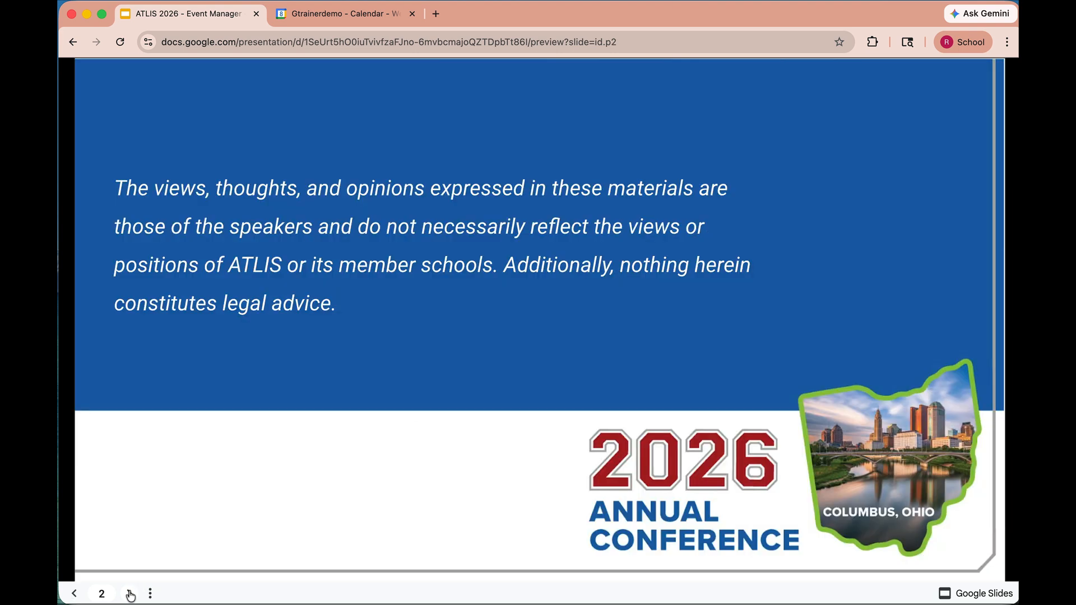
left_click(130, 594)
left_click(130, 595)
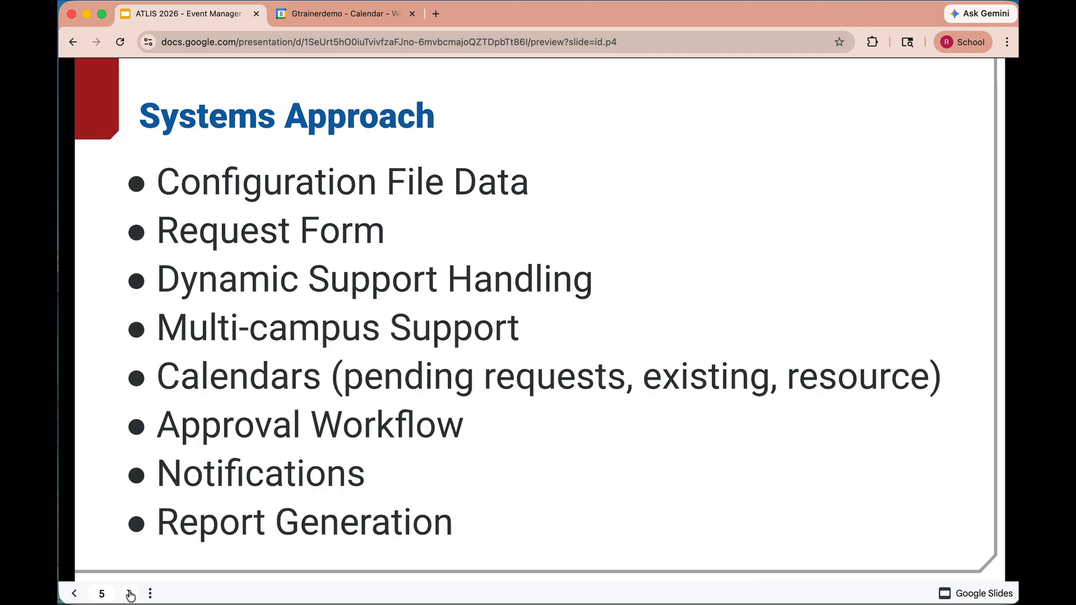
left_click(130, 594)
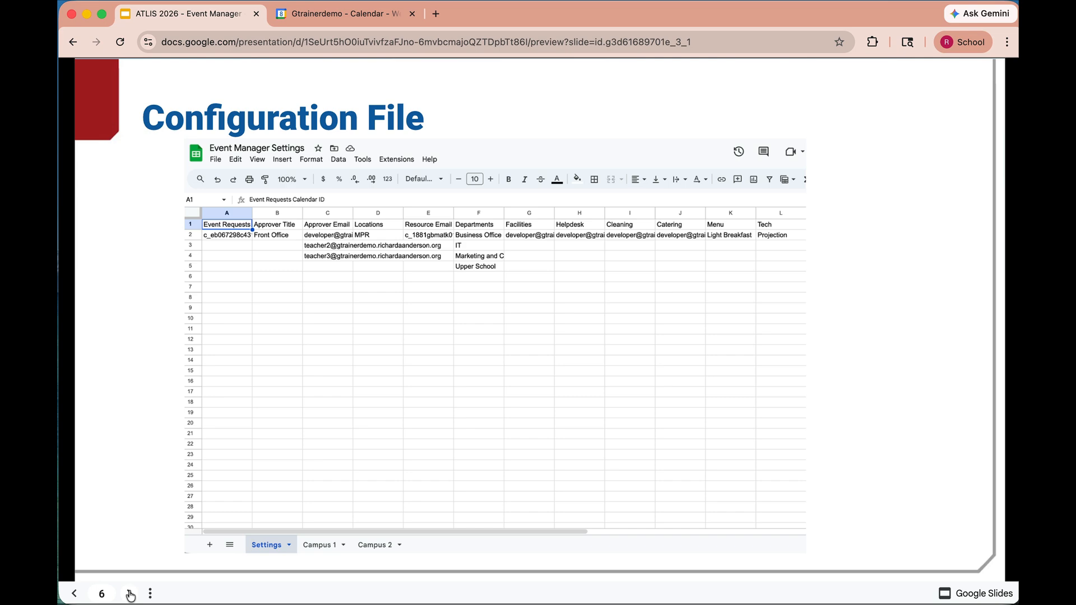
left_click(131, 595)
left_click(131, 595)
left_click(130, 594)
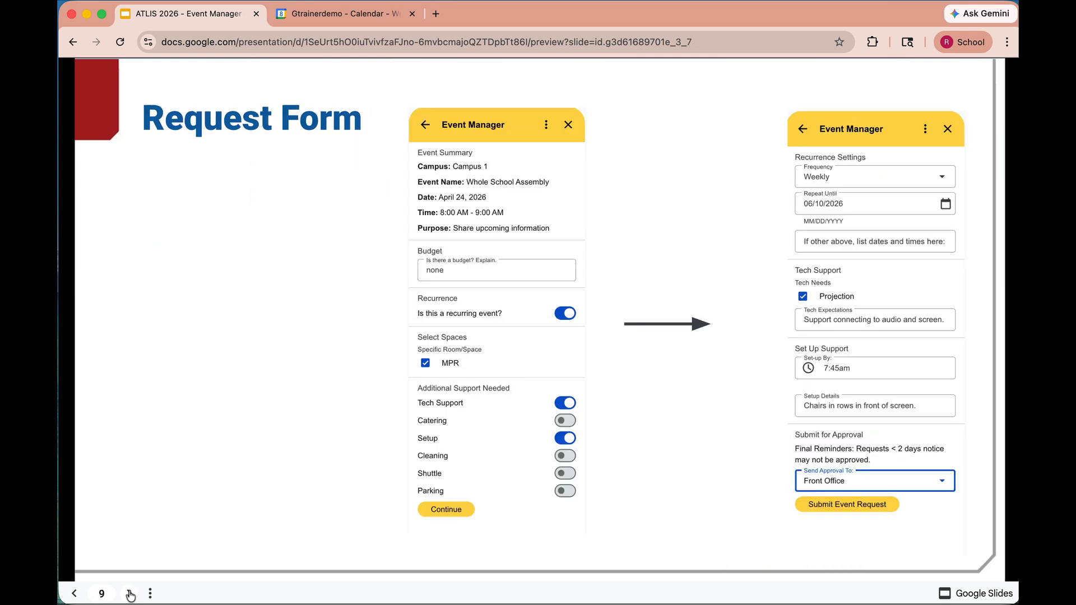
left_click(130, 595)
left_click(131, 594)
left_click(131, 594)
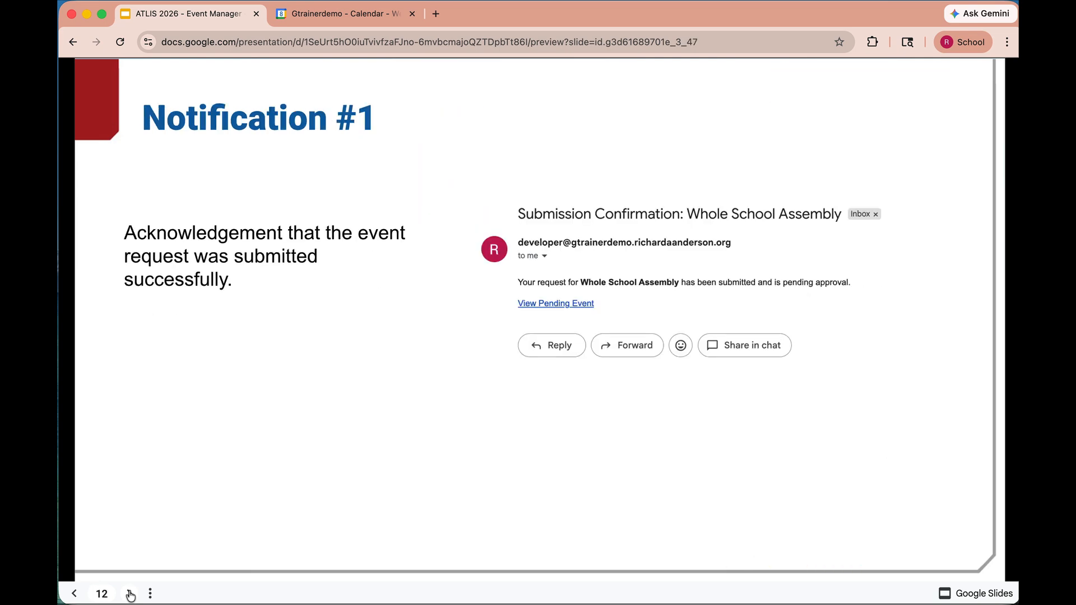
left_click(130, 594)
left_click(130, 594)
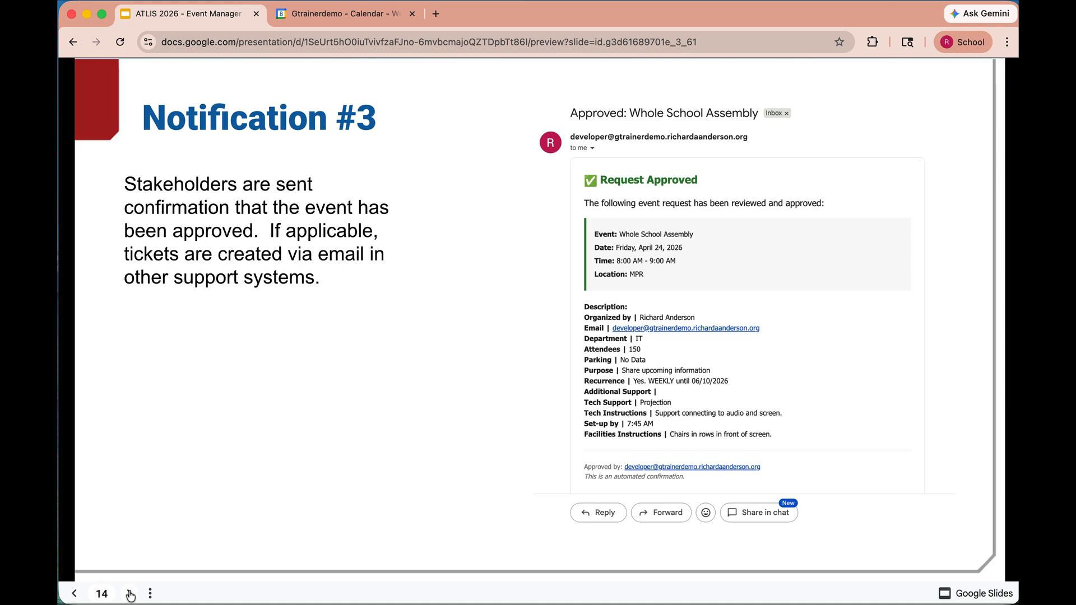
left_click(129, 594)
left_click(130, 594)
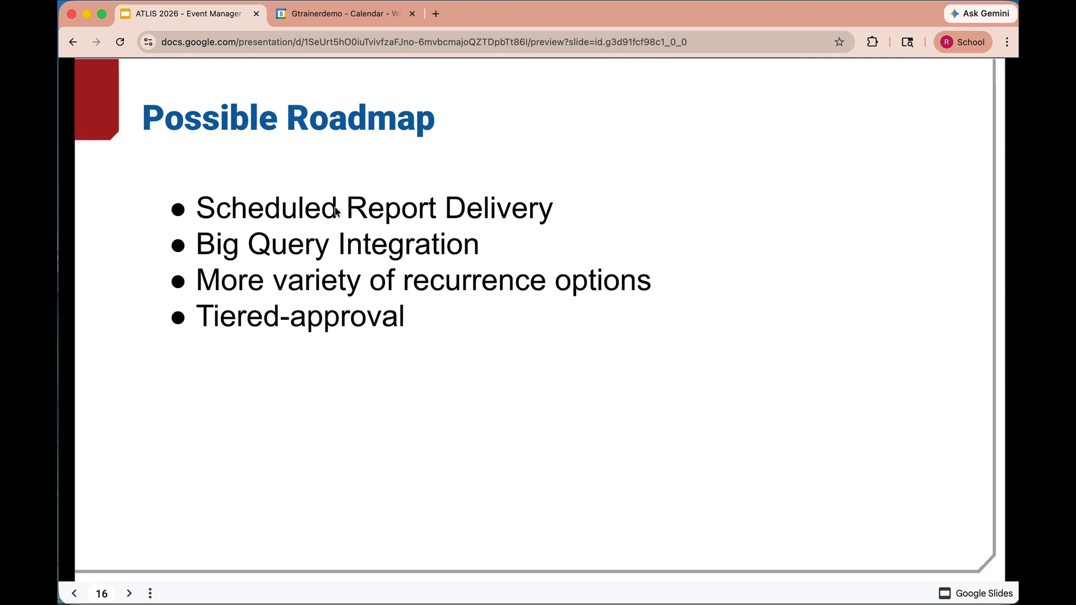
- Switch to the Calendar tab and name the new event Location Approval Event in the Event Manager form
left_click(356, 19)
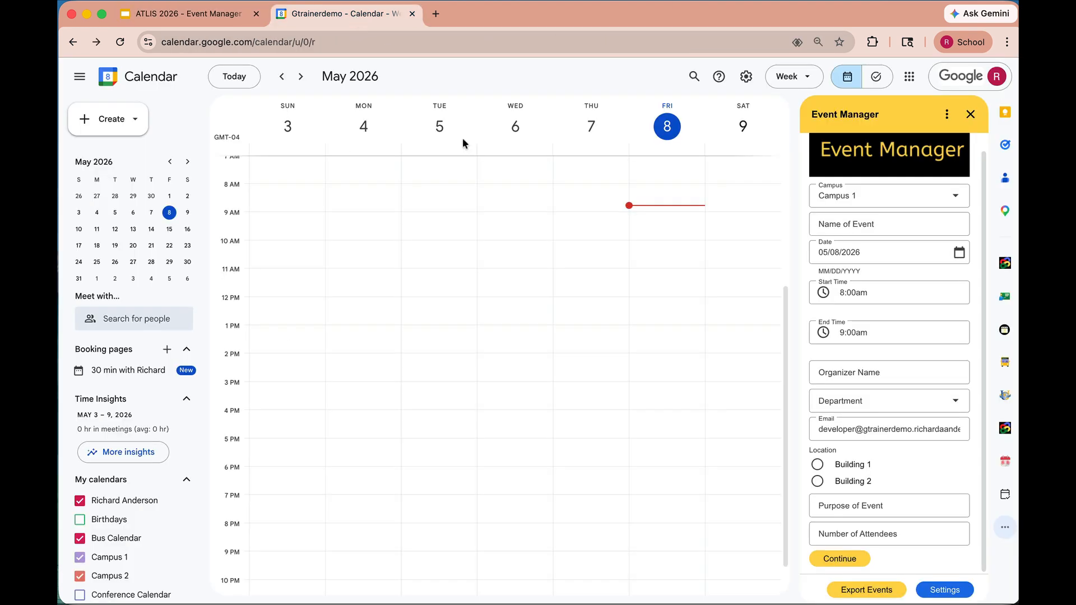
left_click(855, 221)
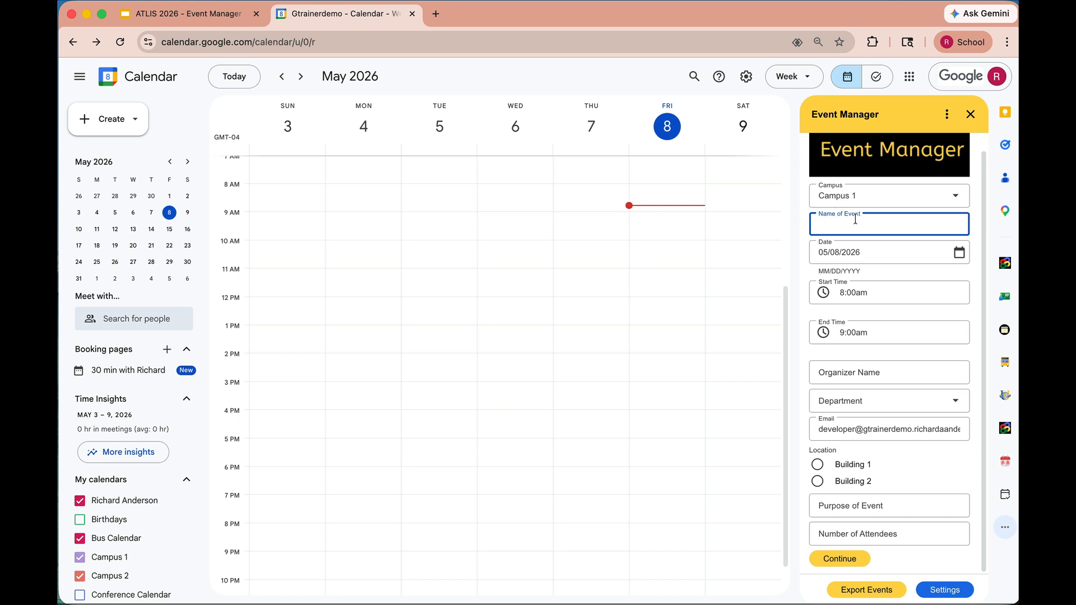
type("Location Approval Event")
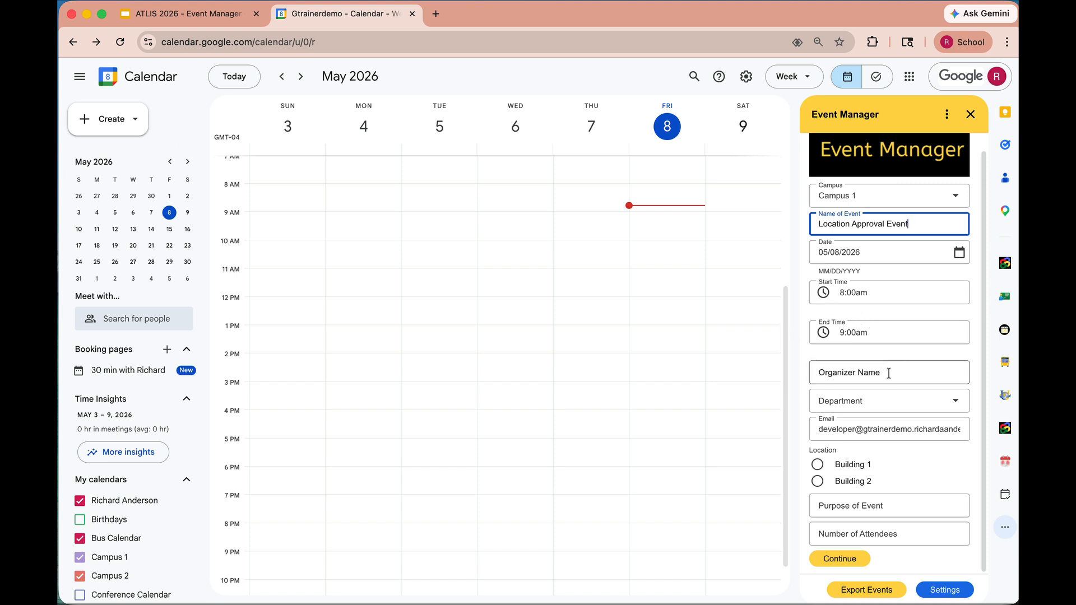
- Enter the organizer's full name and choose IT as the department
left_click(870, 374)
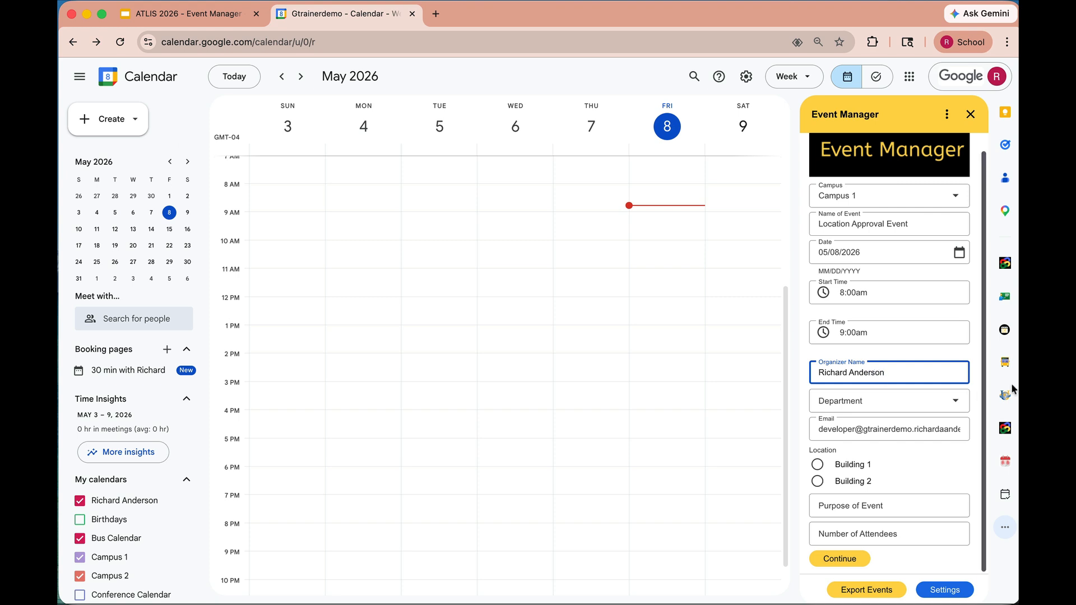
left_click(947, 407)
left_click(862, 449)
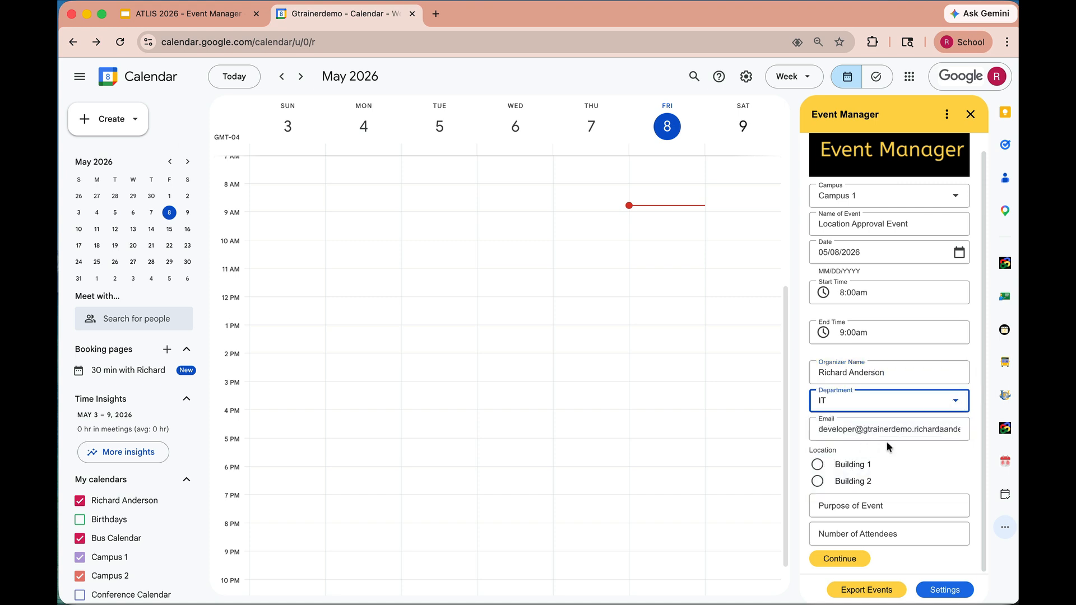
- Select Building 1 as the location and set the purpose to Testing tiered approval workflow
left_click(818, 464)
left_click(891, 505)
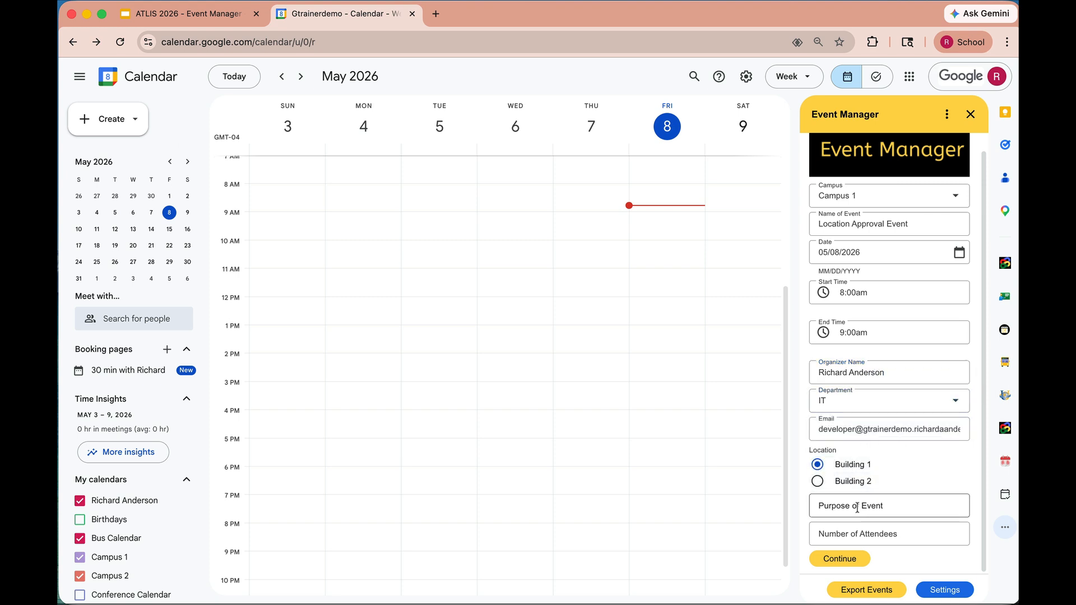
type("Testhing")
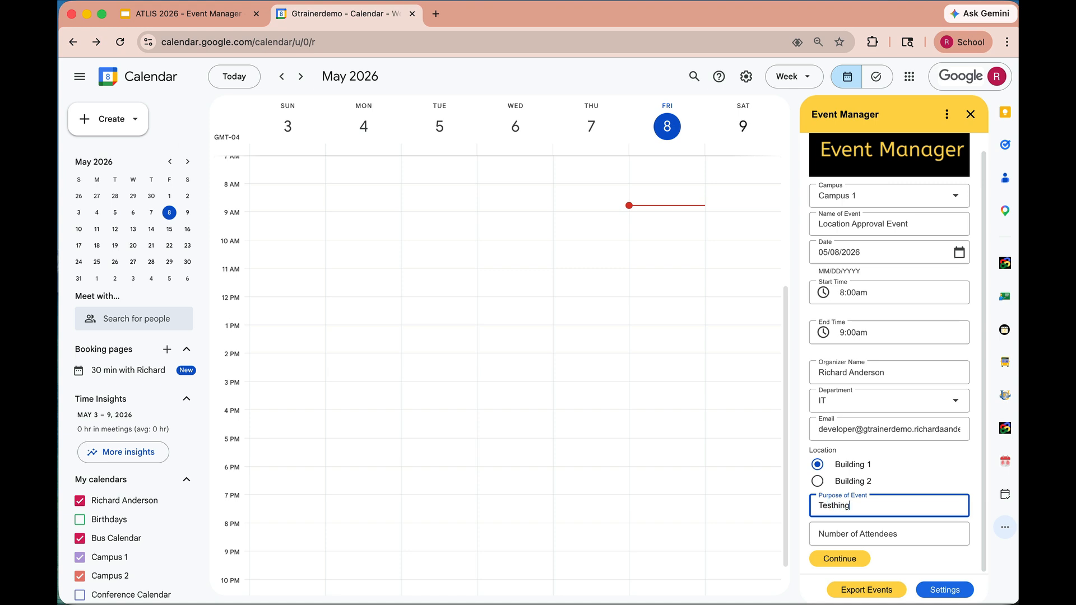
key("BackSpace")
key("BackSpace")
key("BackSpace")
key("BackSpace")
type("ing tiered approval workflow.")
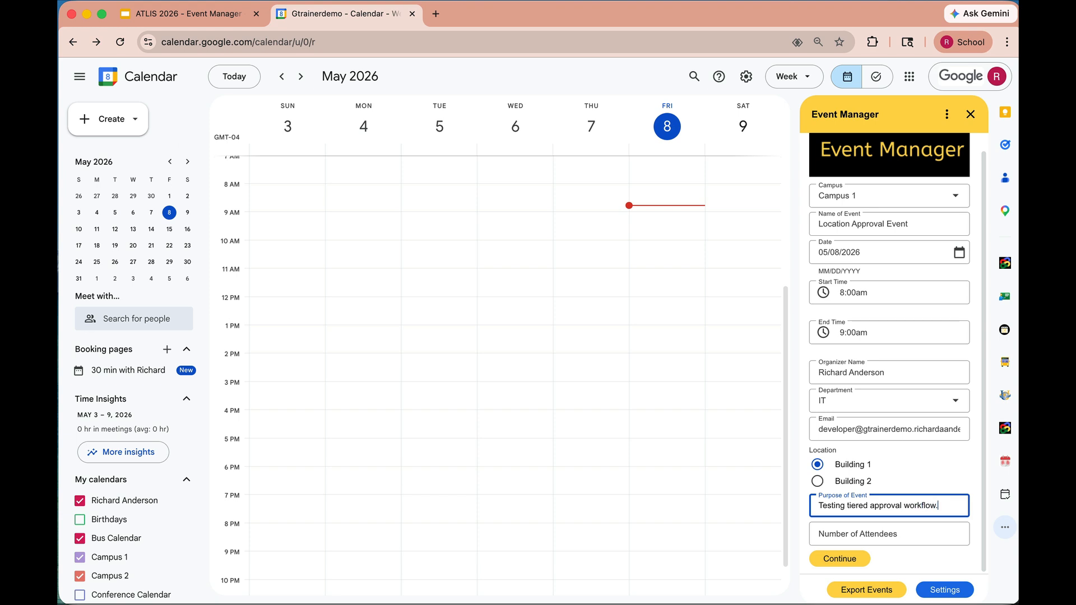
- Set the number of attendees to 1 and continue to the next page of the form
left_click(885, 535)
type("1")
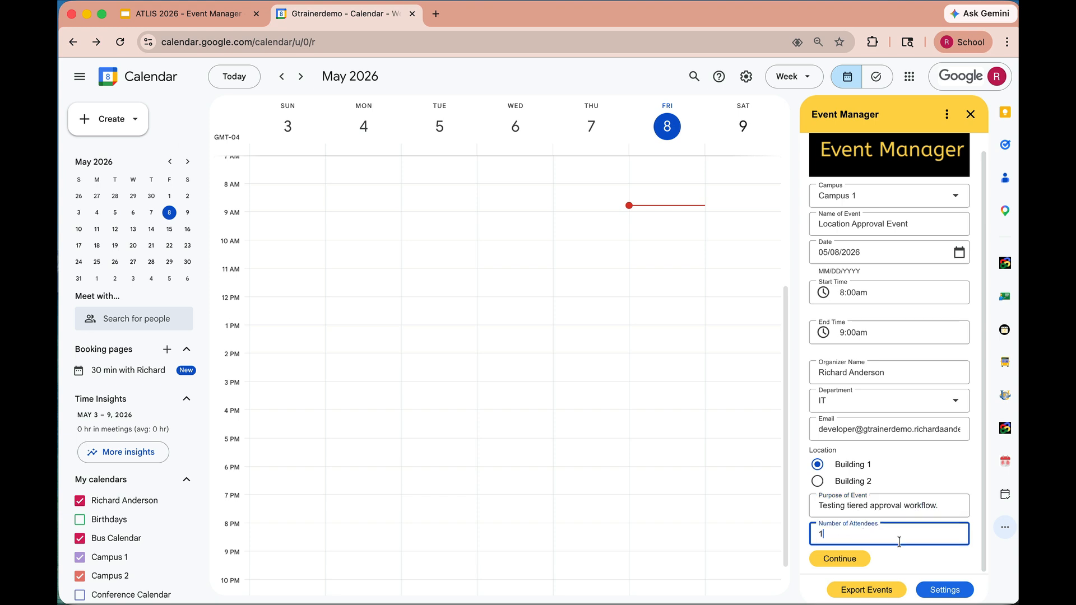
left_click(844, 556)
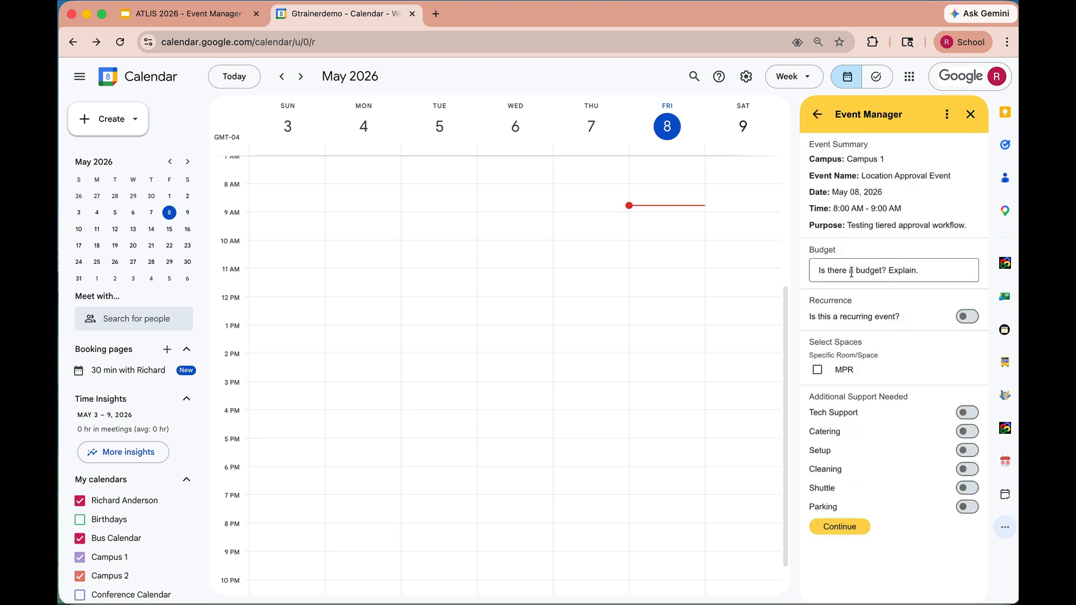
- Enter none as the budget, select the MPR space, and continue
left_click(896, 278)
type("none")
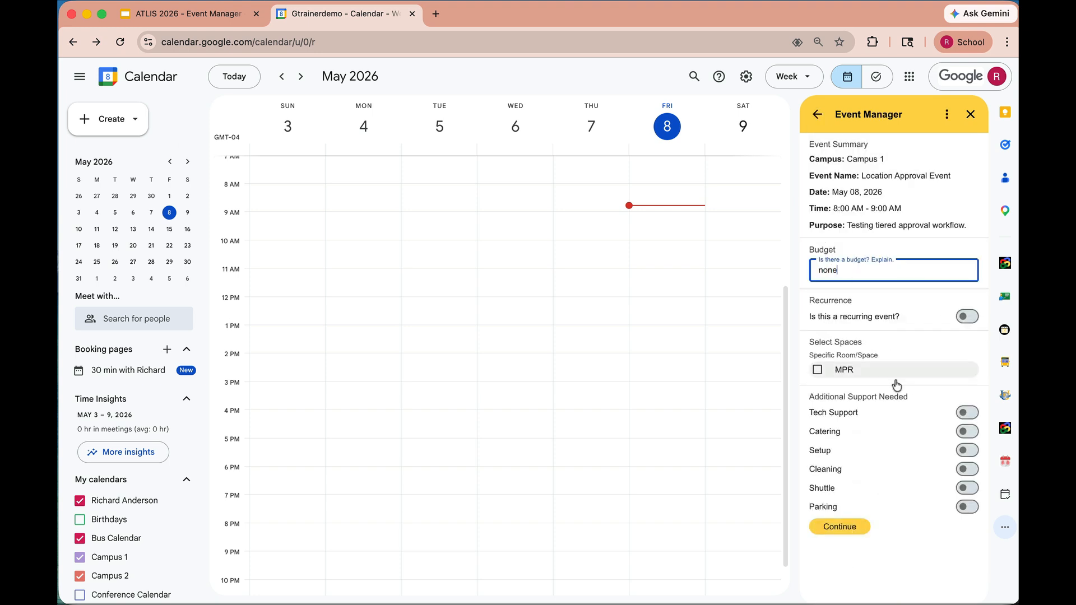
left_click(817, 371)
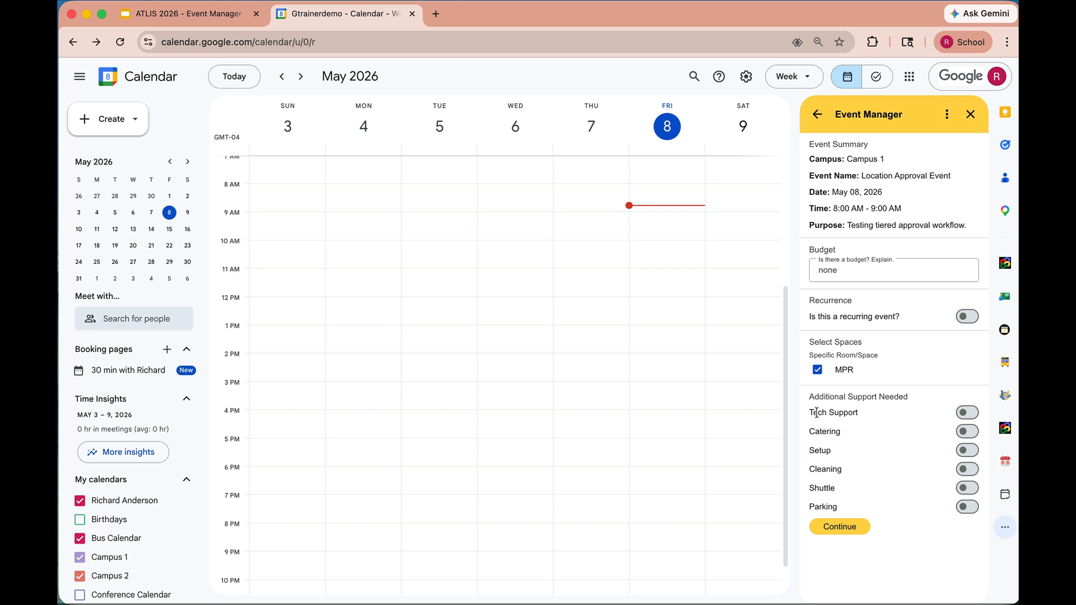
left_click(852, 530)
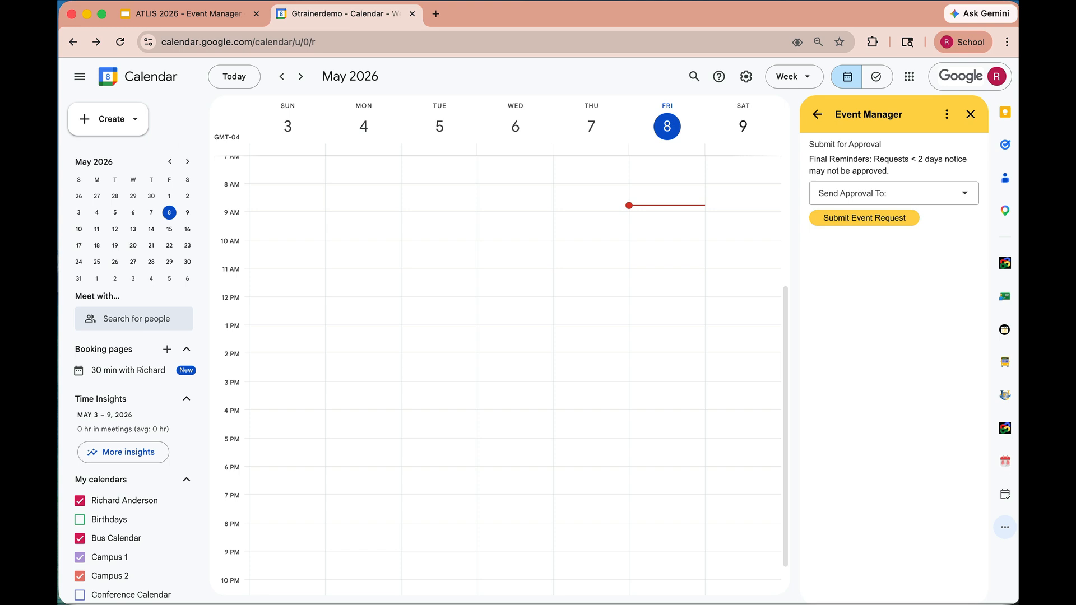
- Choose Front Office as the approval recipient and submit the event request
left_click(963, 193)
left_click(878, 222)
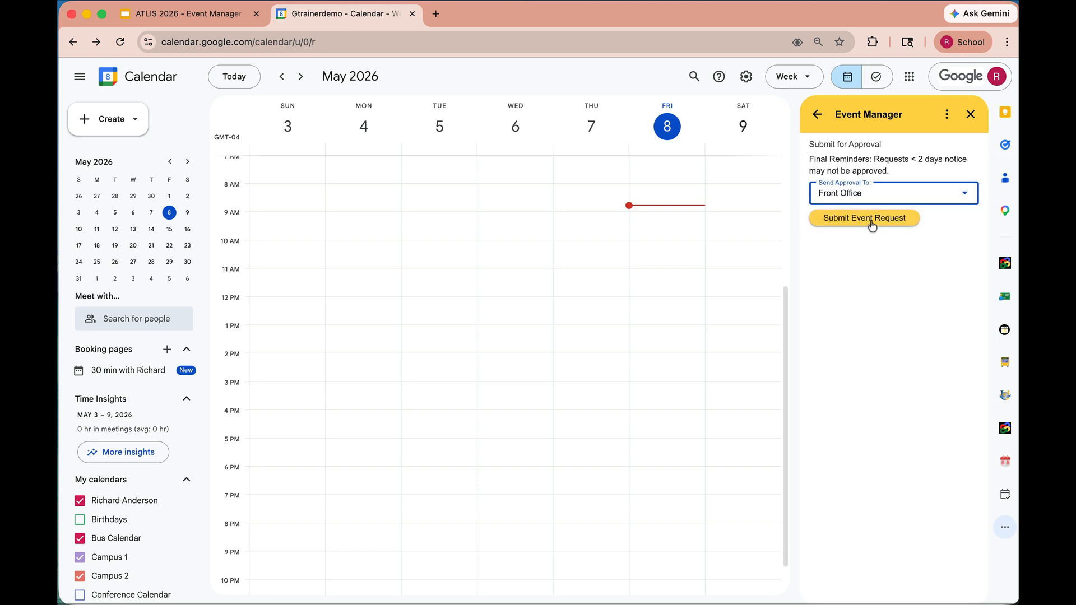
left_click(872, 224)
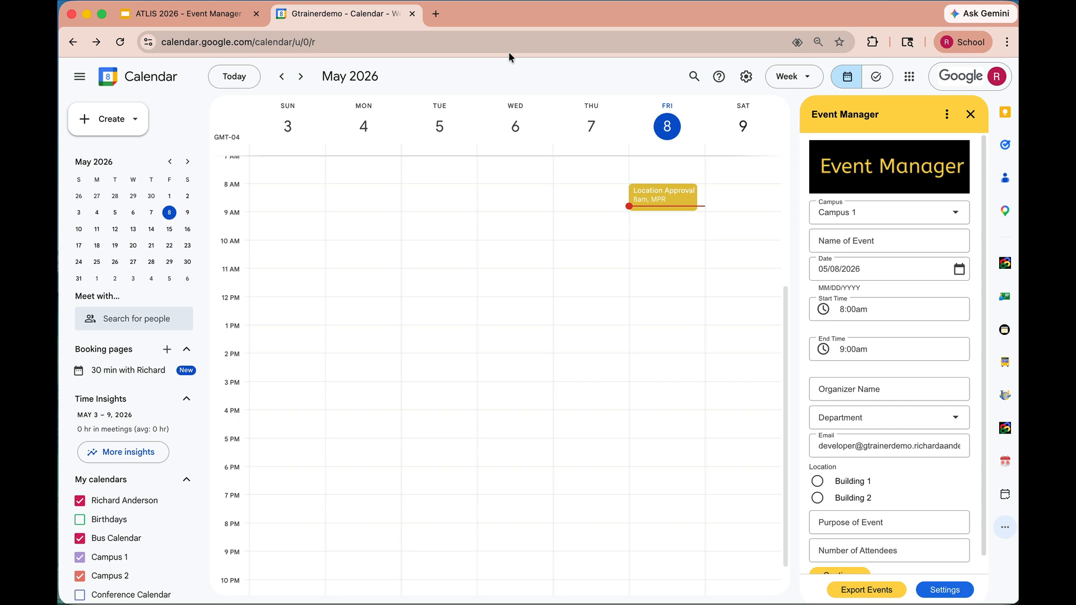
- Open the pending event, then switch to the approver's calendar window and open the Event Manager add-on
left_click(656, 197)
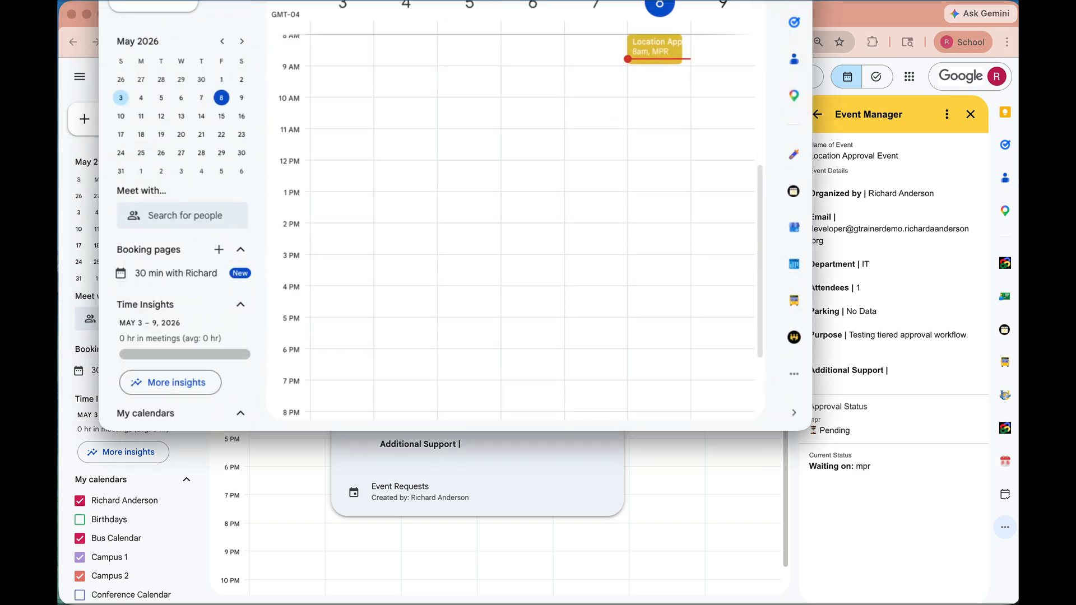
left_click_drag(700, 1, 689, 57)
double_click(688, 55)
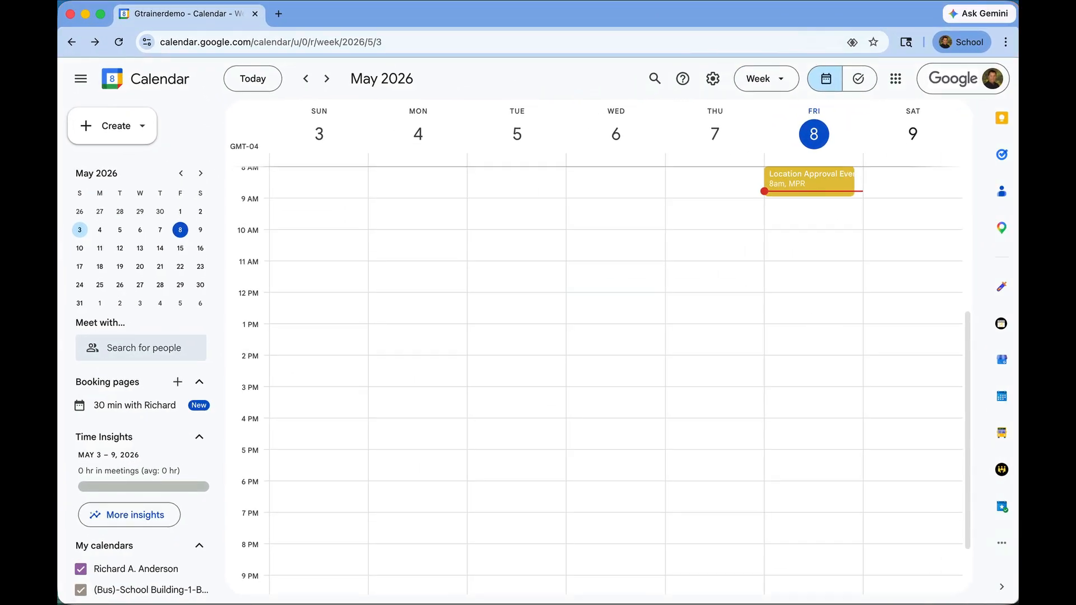
left_click(1003, 548)
left_click(959, 500)
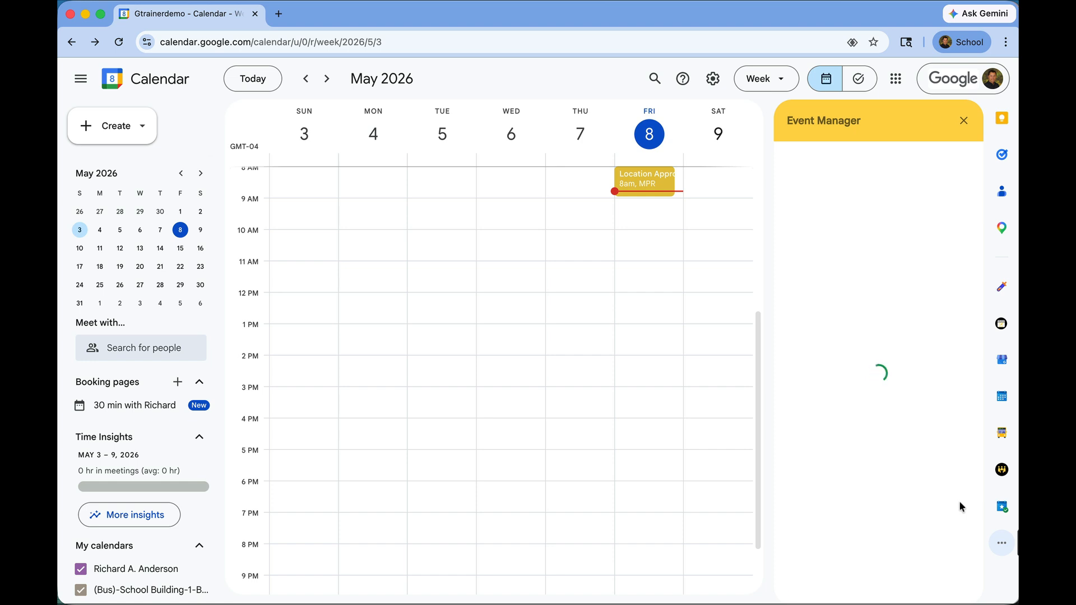
- Open the Location Approval Event and approve the departmental request
left_click(637, 183)
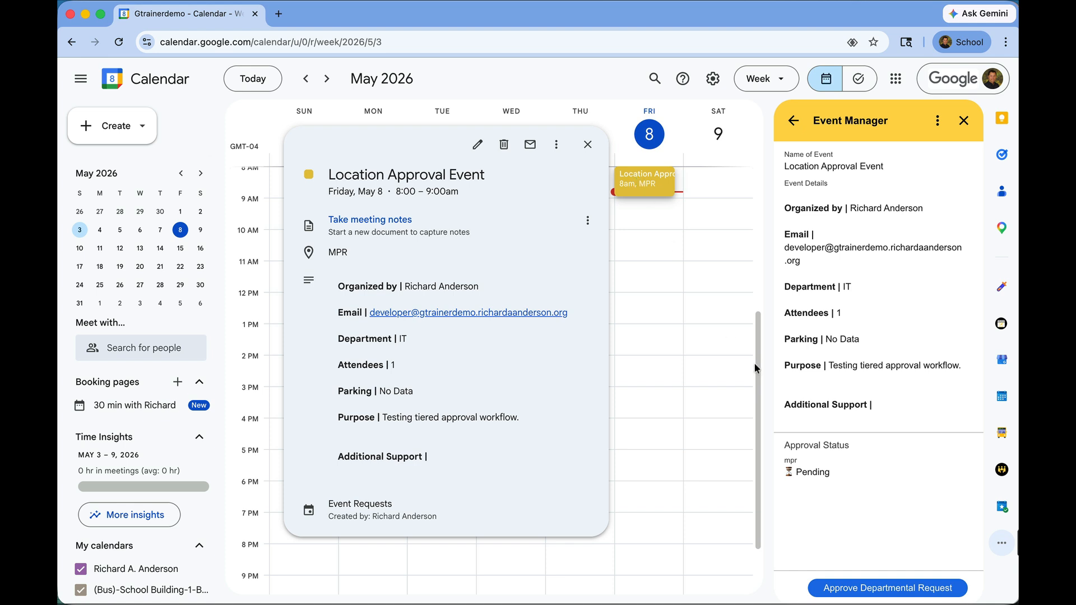
left_click(897, 591)
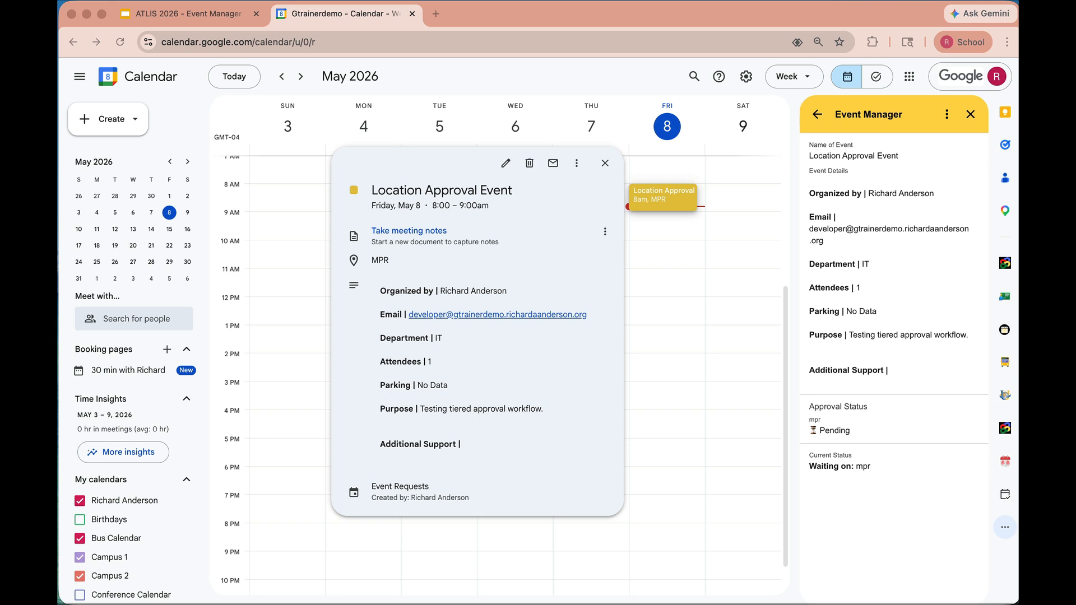
- Return to the requester's window and refresh the Event Manager add-on
left_click(682, 346)
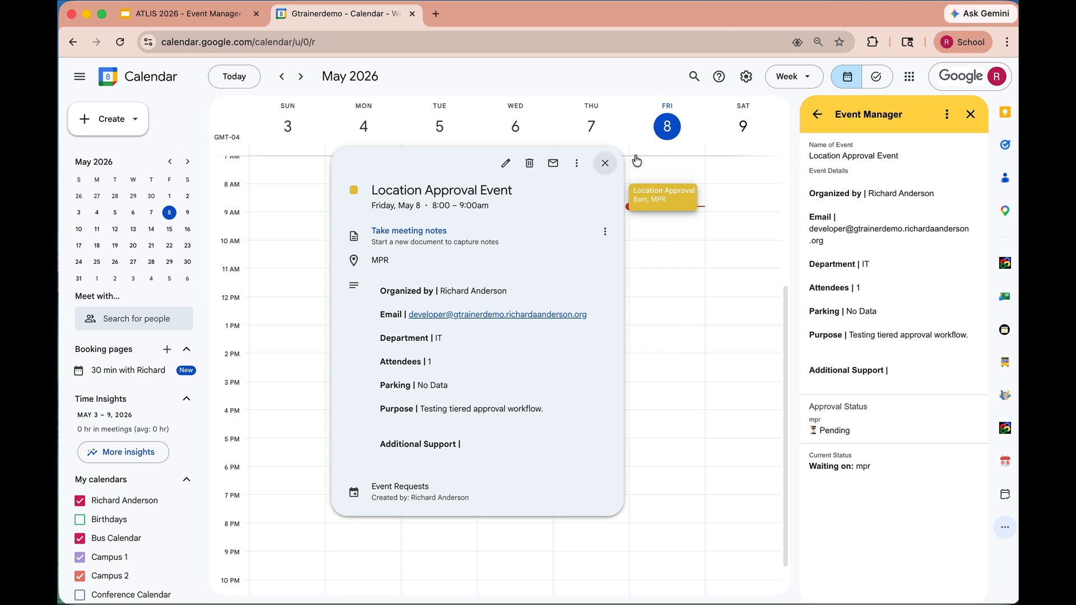
left_click(946, 115)
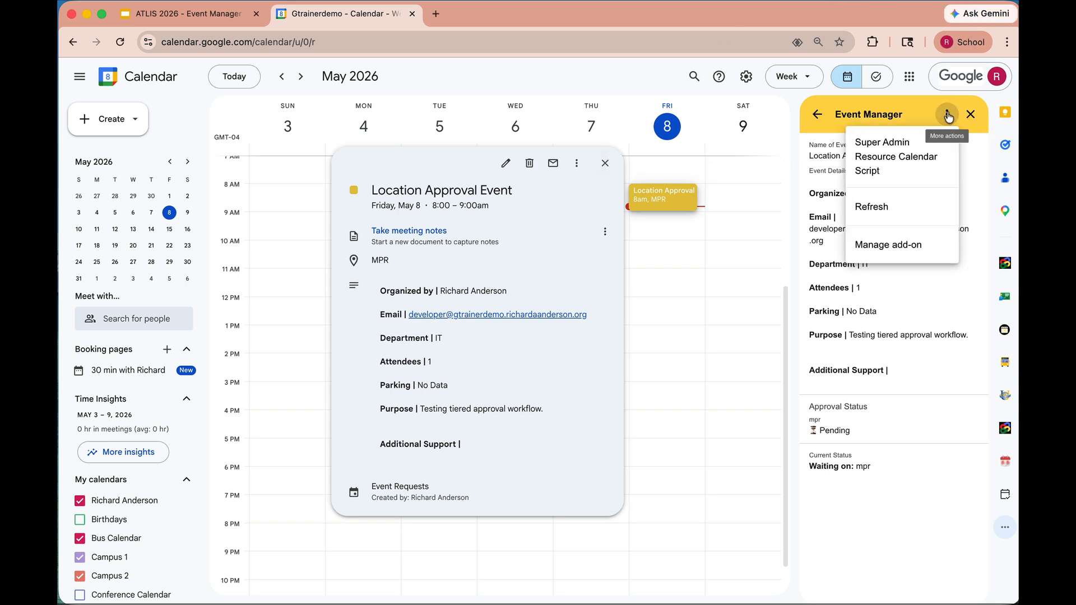
left_click(885, 211)
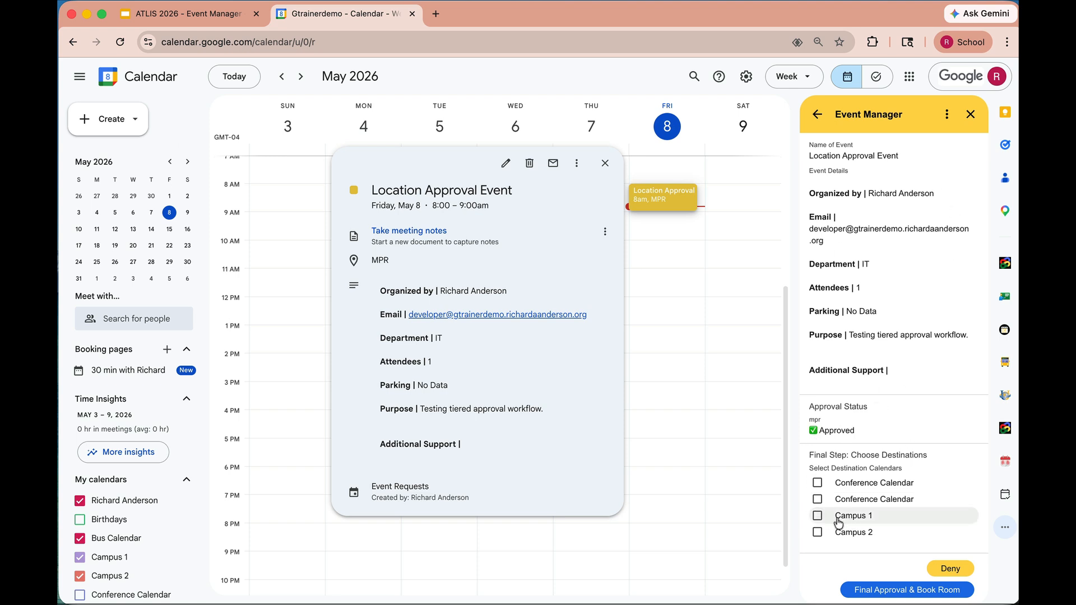
- Select Campus 1 as the destination calendar and give final approval to book the room
left_click(817, 516)
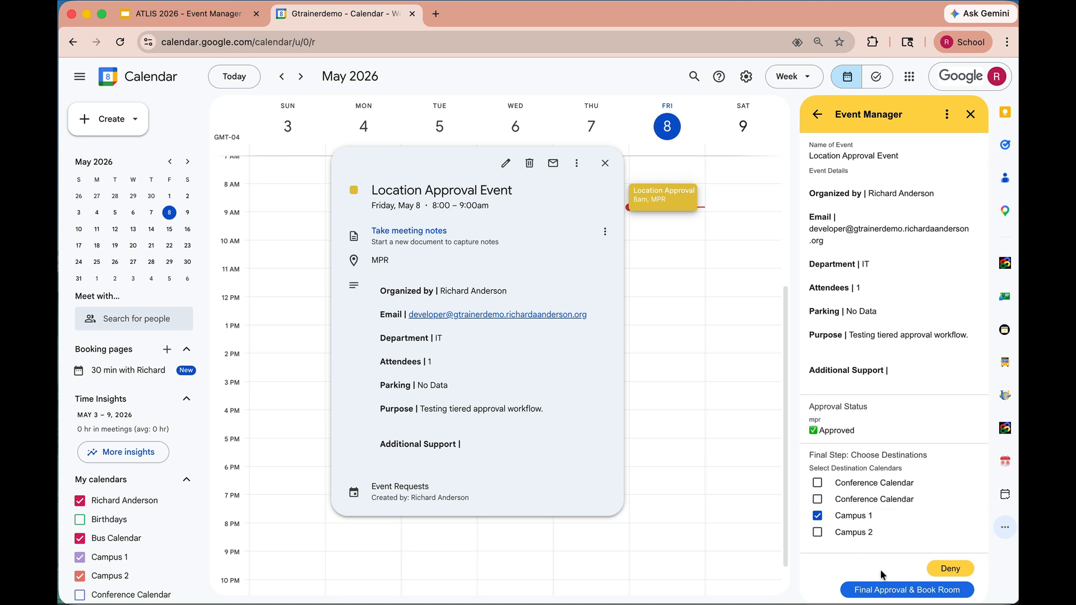
left_click(904, 591)
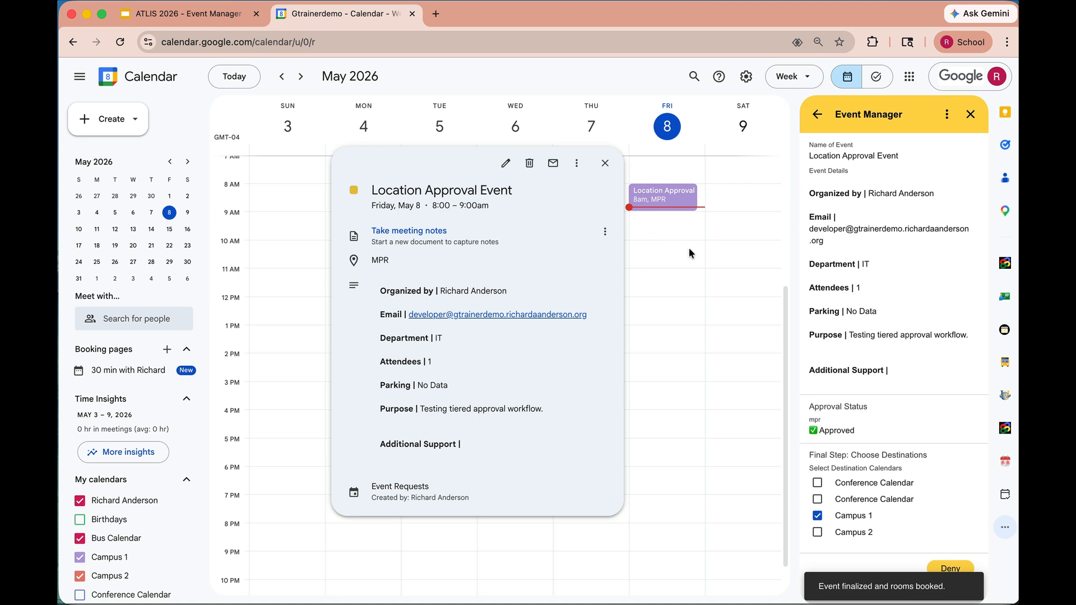
- Open the booked event to review its details, then close it
left_click(663, 195)
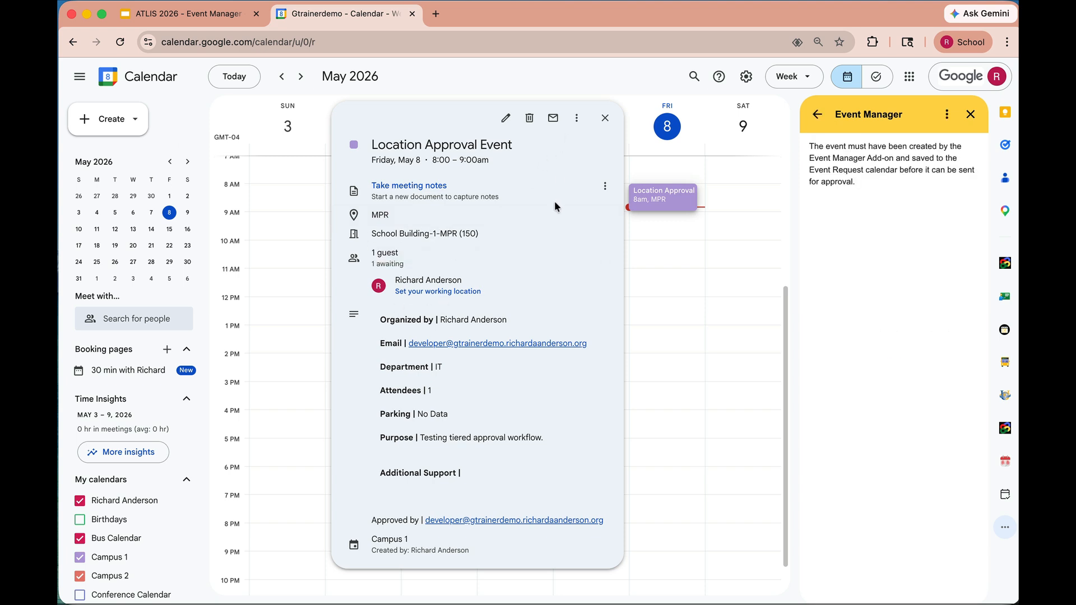
left_click(605, 118)
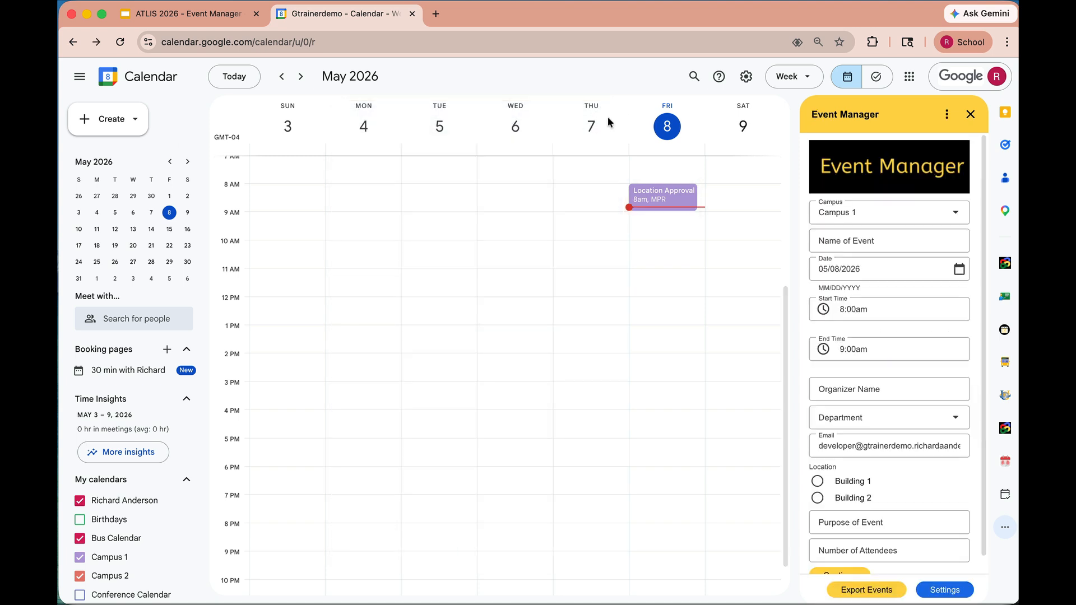